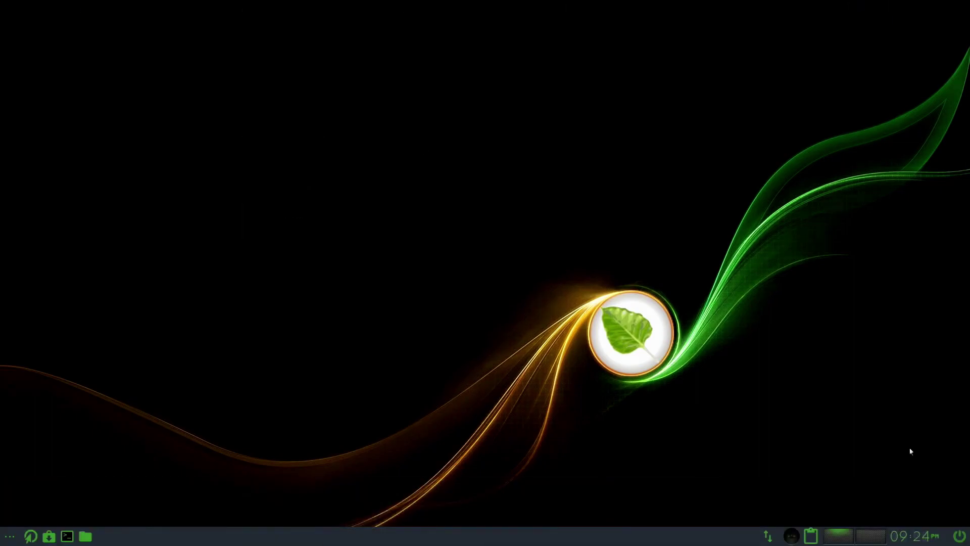
View the system's power and session options and cancel them, and check the calendar from the clock.
left_click(956, 536)
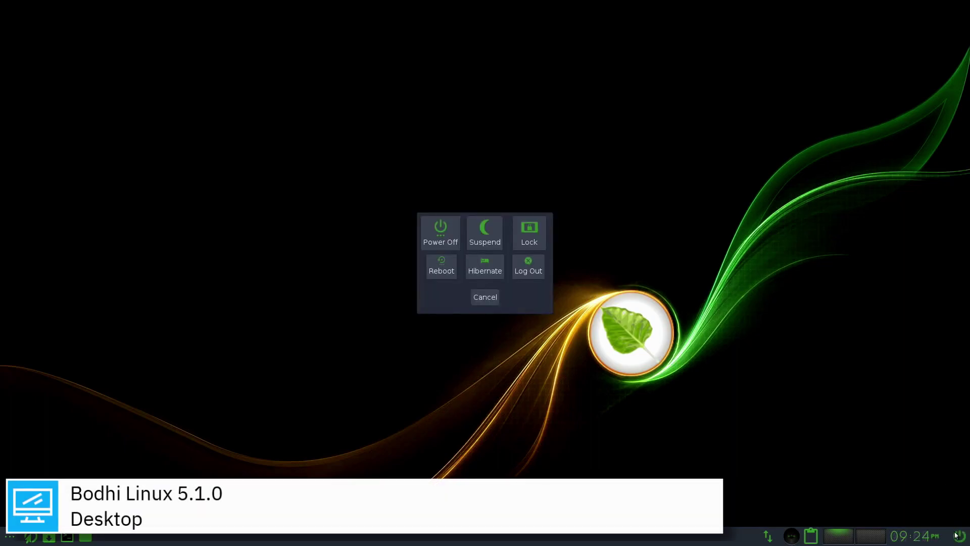
left_click(489, 303)
left_click(906, 536)
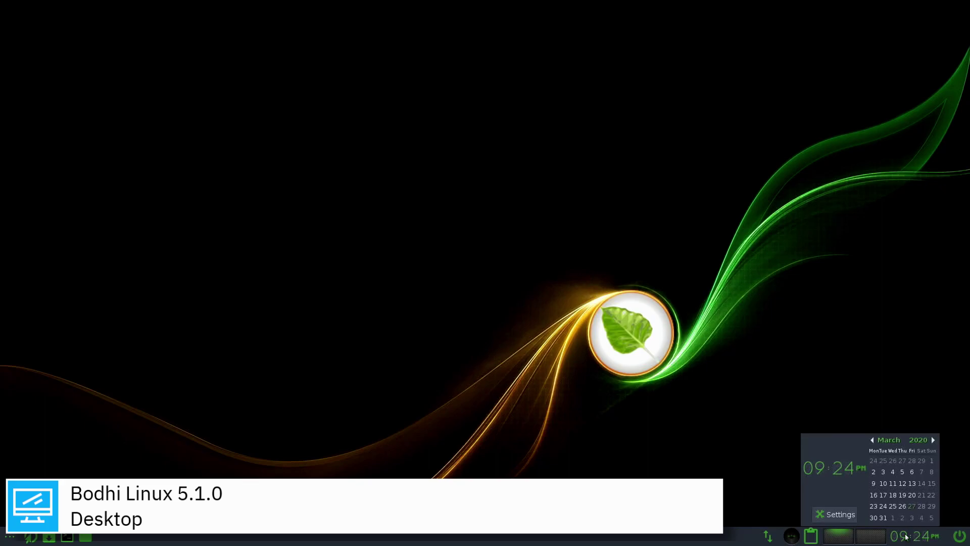
left_click(906, 536)
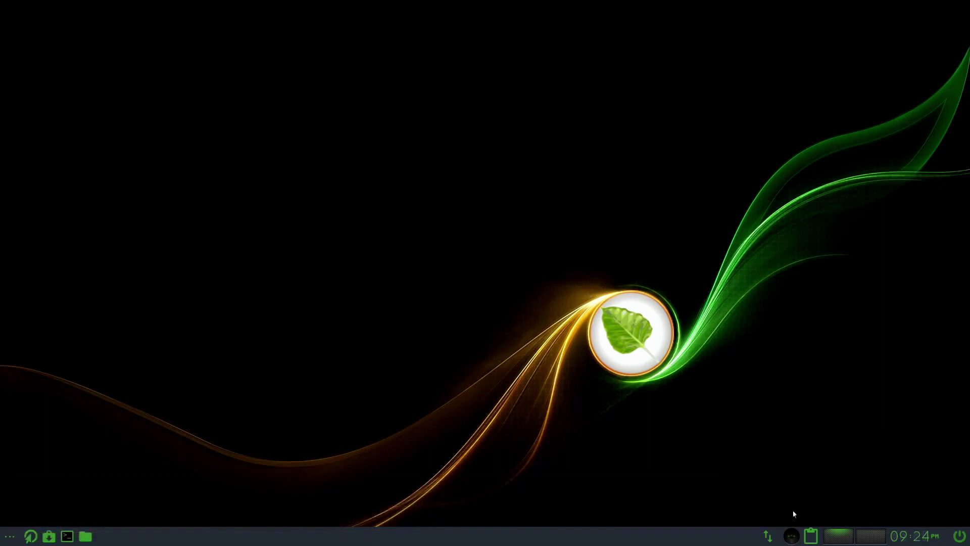
Raise the volume of the built-in audio output to just above half, and view the wired network connection options.
left_click(792, 536)
left_click_drag(764, 484, 800, 485)
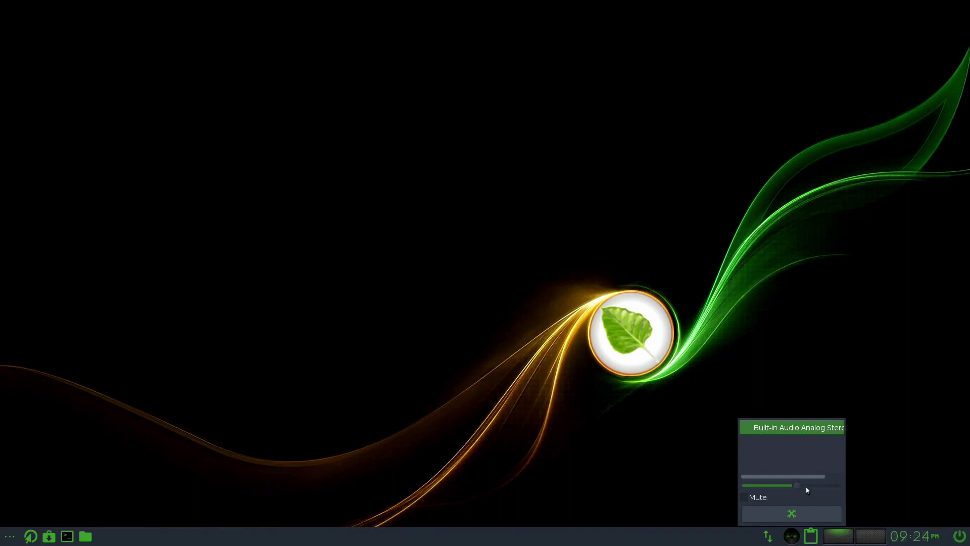
left_click(875, 453)
left_click(768, 535)
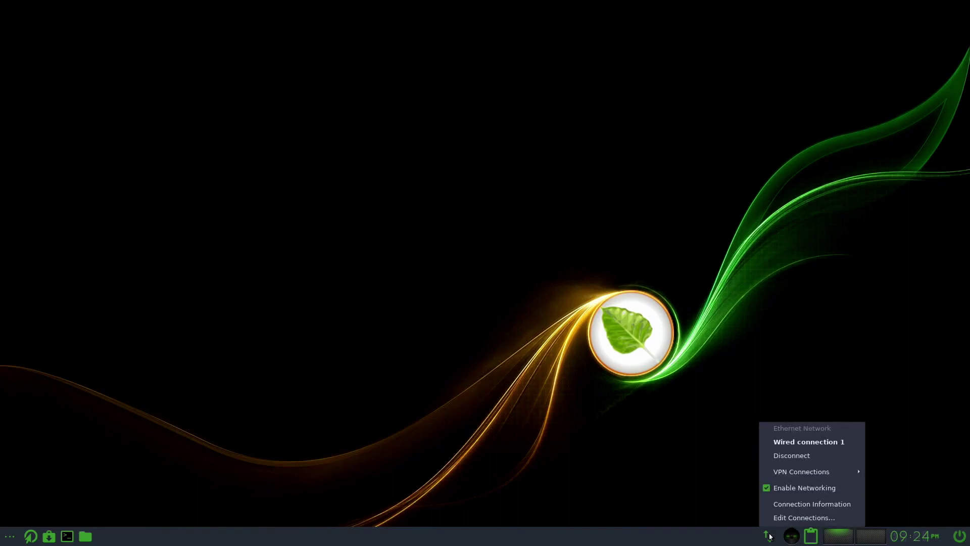
left_click(769, 535)
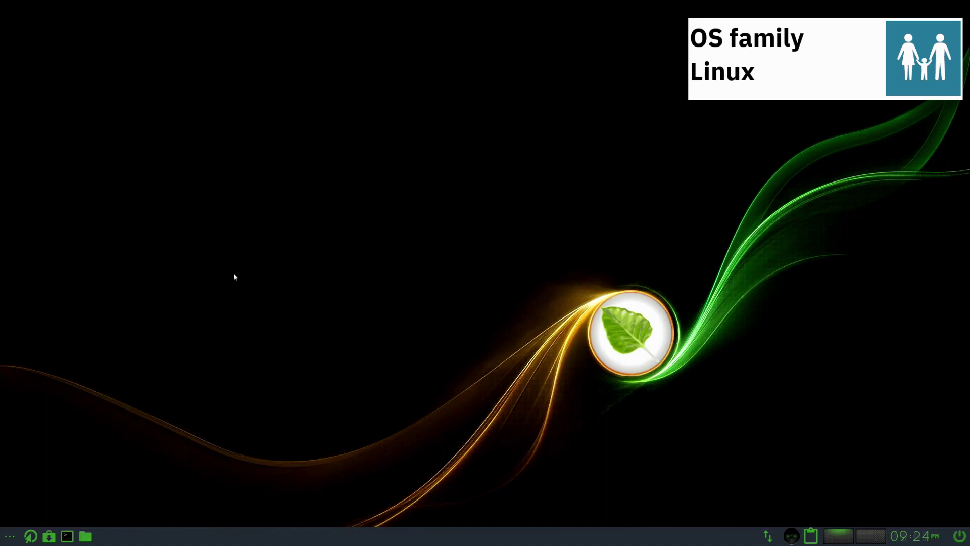
View the desktop's main menu and the Quick Launcher categories, and close them again.
right_click(197, 121)
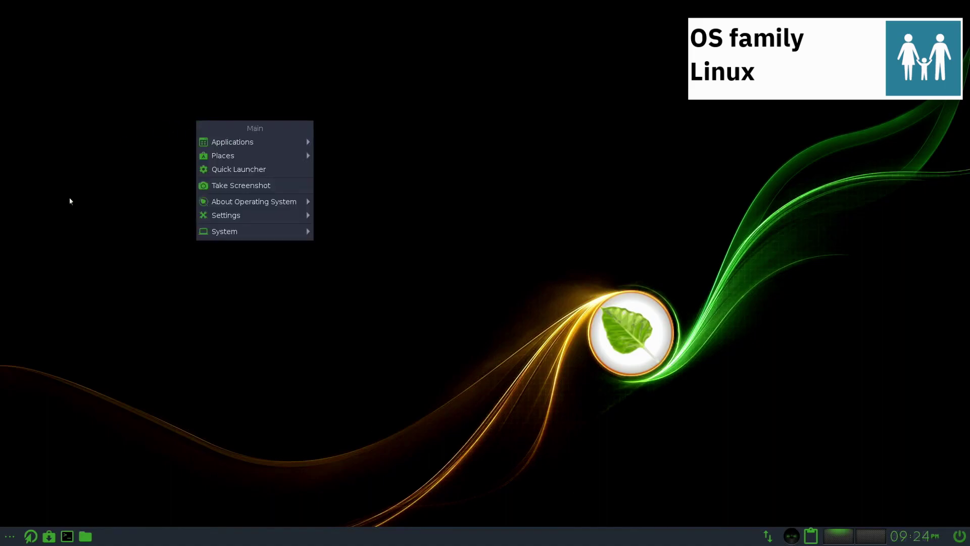
left_click(238, 169)
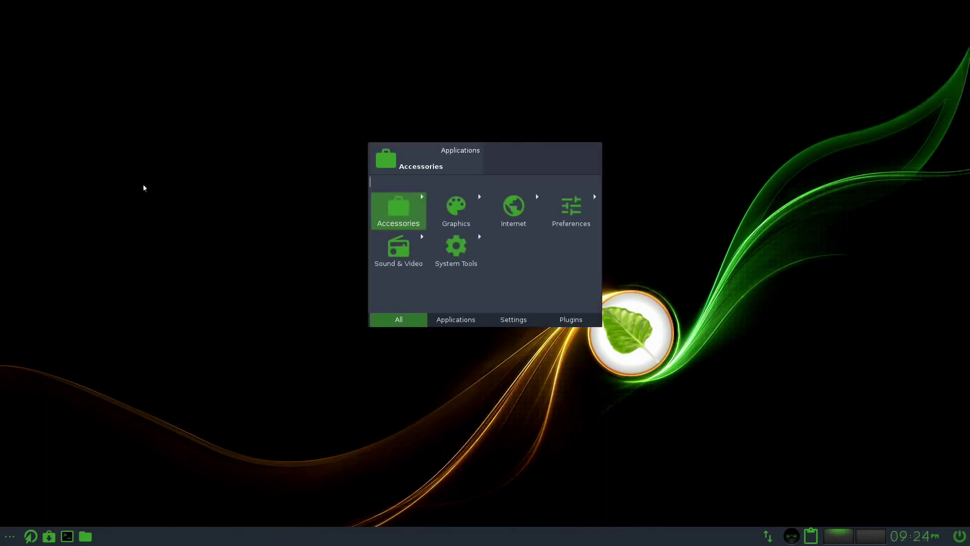
left_click(143, 190)
left_click(9, 540)
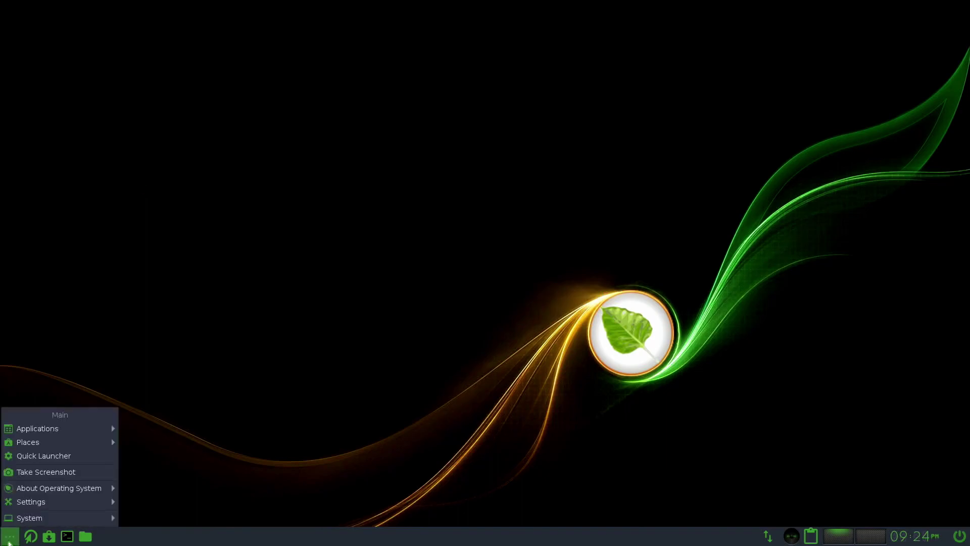
left_click(9, 541)
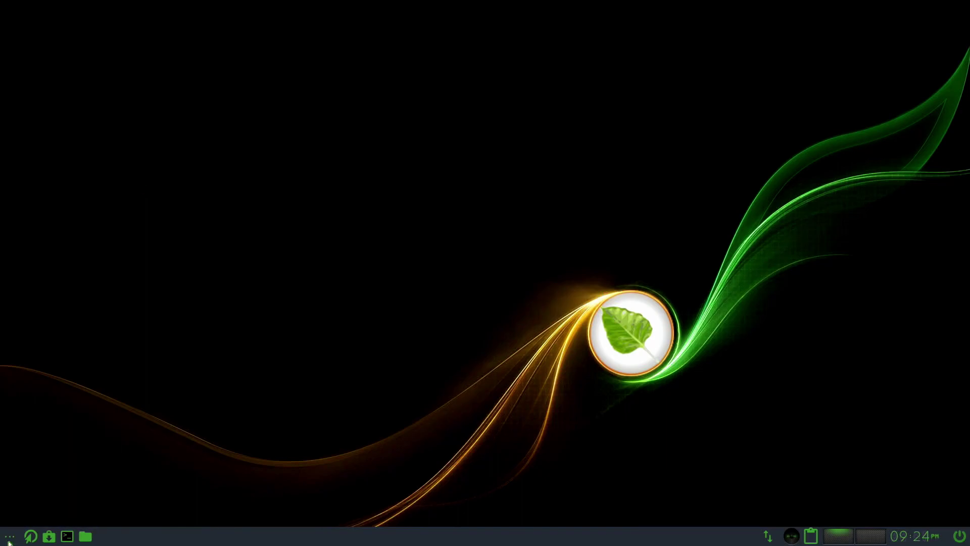
Open a terminal and the file manager, and arrange their windows so that they overlap near the middle of the desktop.
left_click(67, 535)
left_click_drag(265, 11, 370, 67)
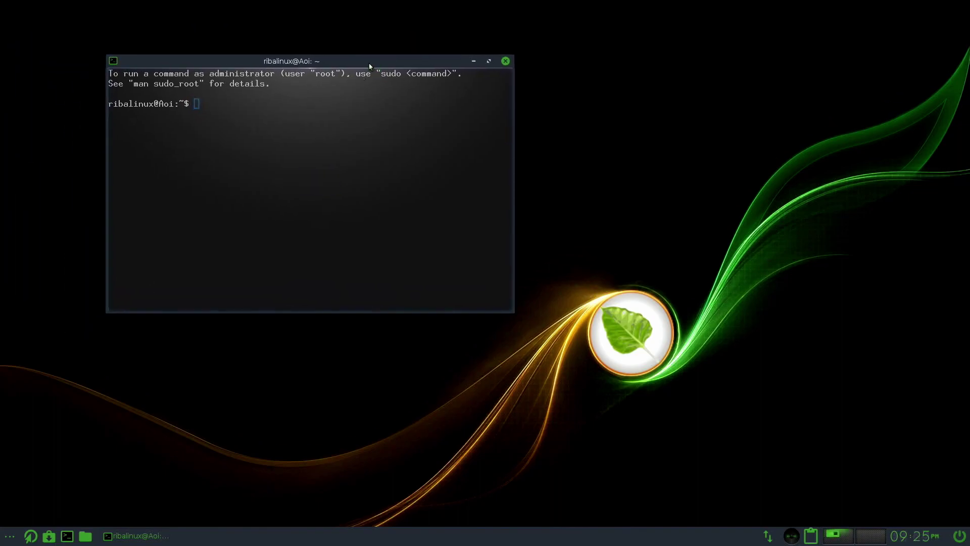
left_click(85, 535)
left_click_drag(678, 200, 443, 121)
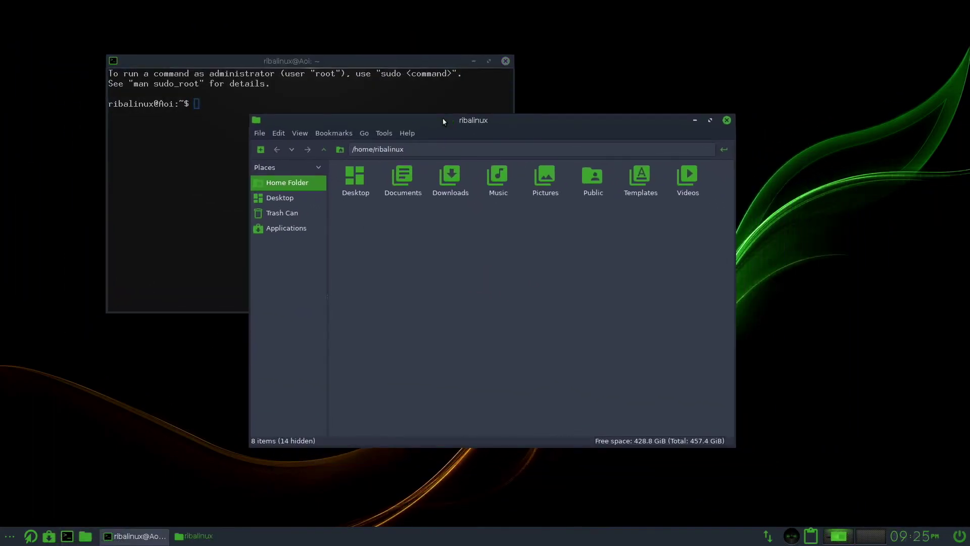
Switch between the file manager and terminal windows, and close the terminal.
key("alt+Tab")
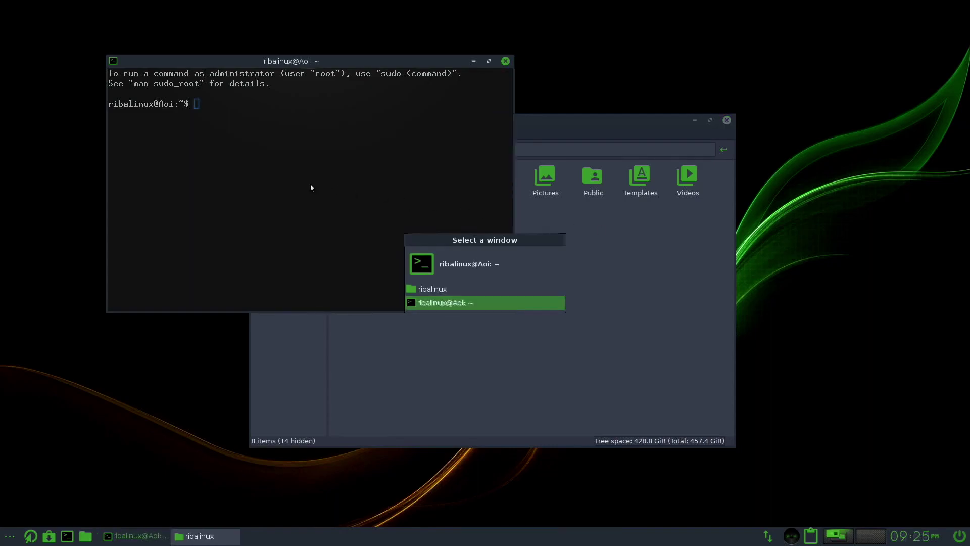
key("alt+Tab")
left_click(505, 61)
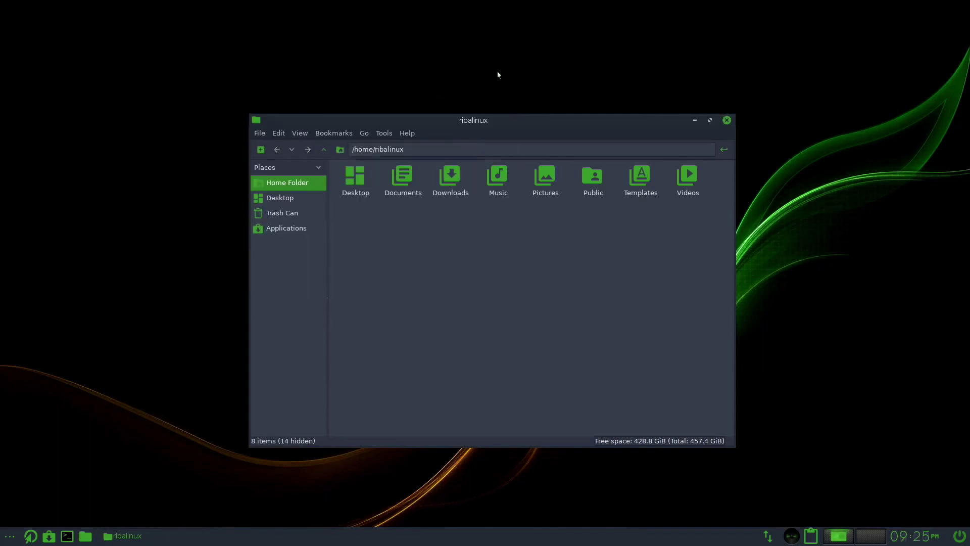
Maximize the file manager window and restore its size, and minimize it and bring it back.
left_click(712, 120)
left_click(944, 5)
left_click(695, 120)
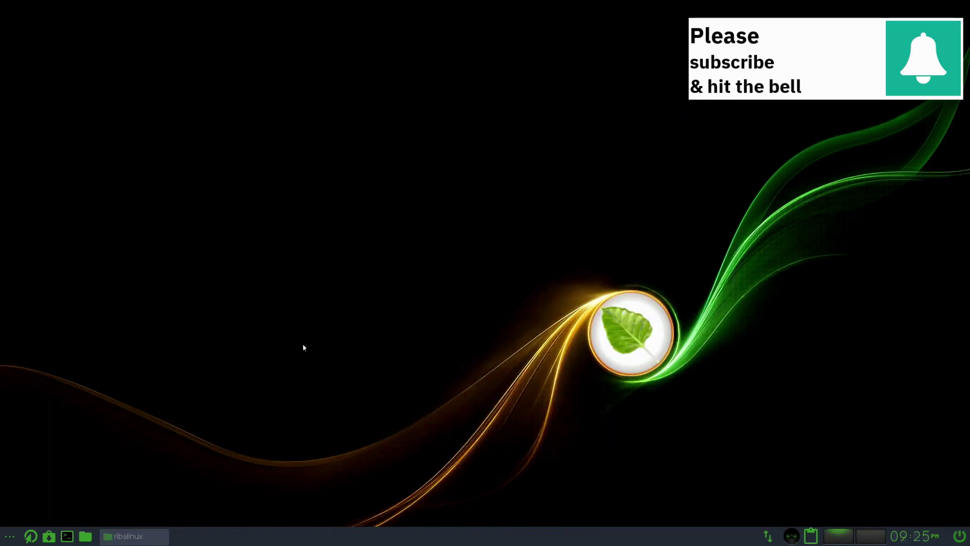
left_click(132, 536)
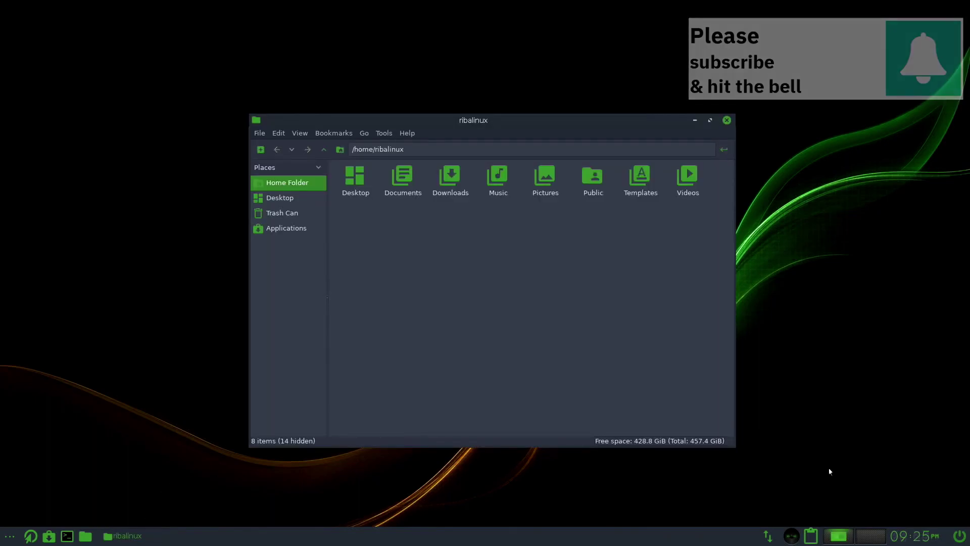
Switch to the second virtual desktop and return to the first.
left_click(869, 534)
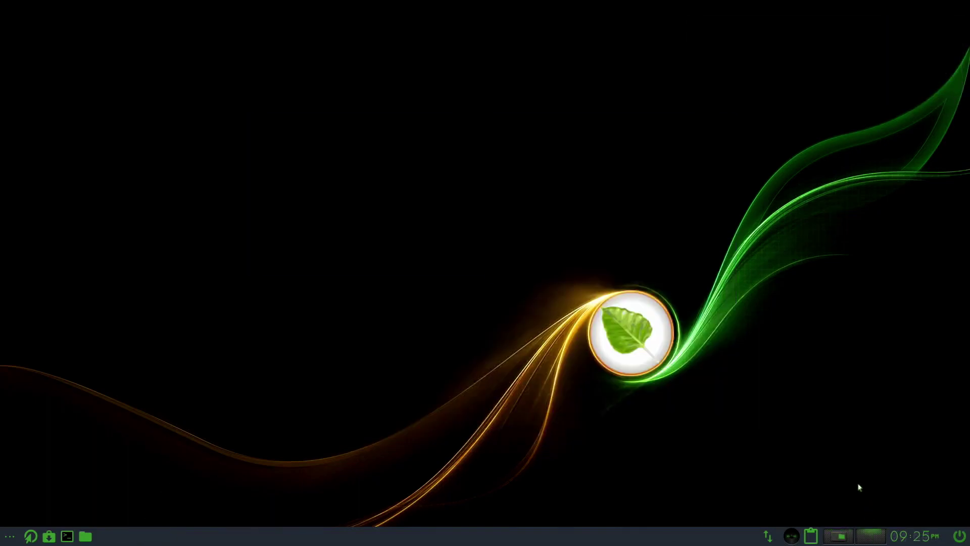
left_click(837, 537)
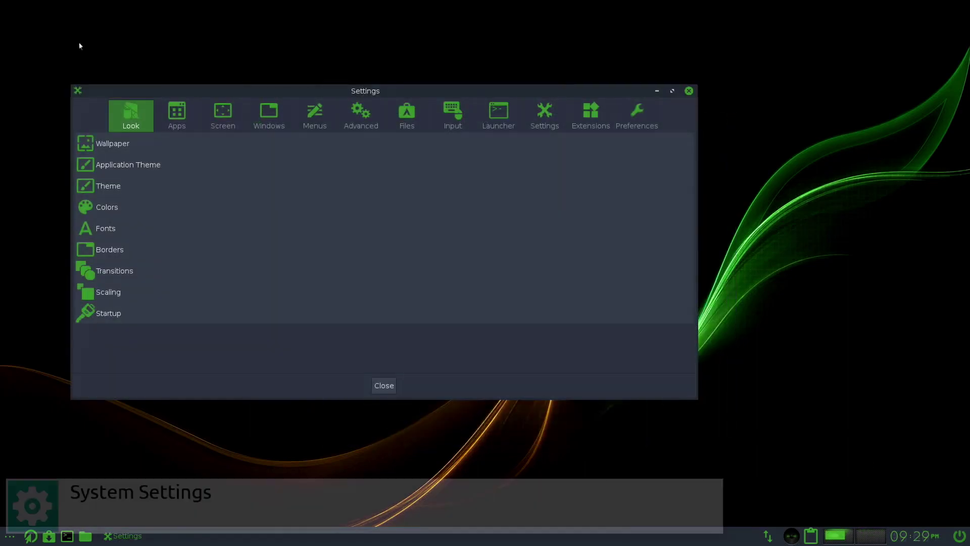
Examine the options in each system settings category, from Apps through Preferences.
key("Right")
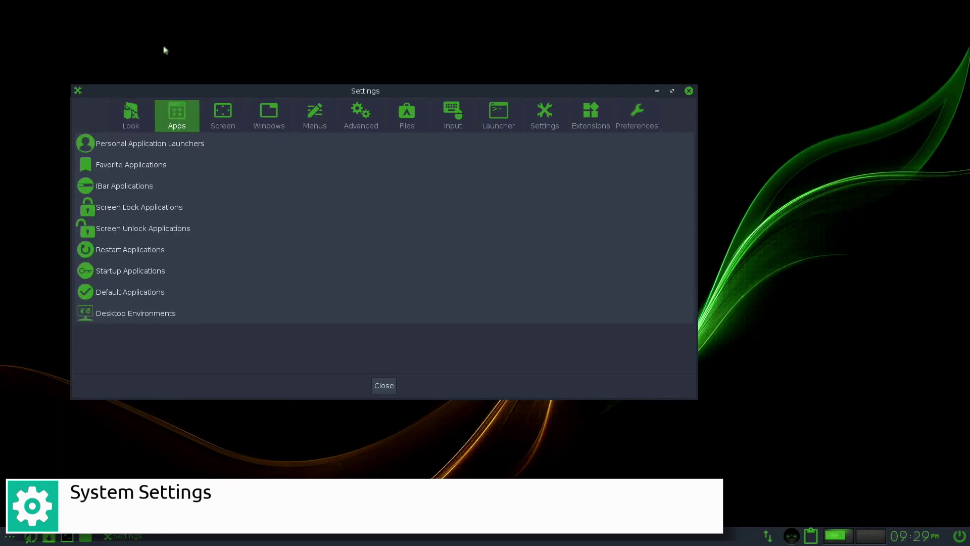
key("Right")
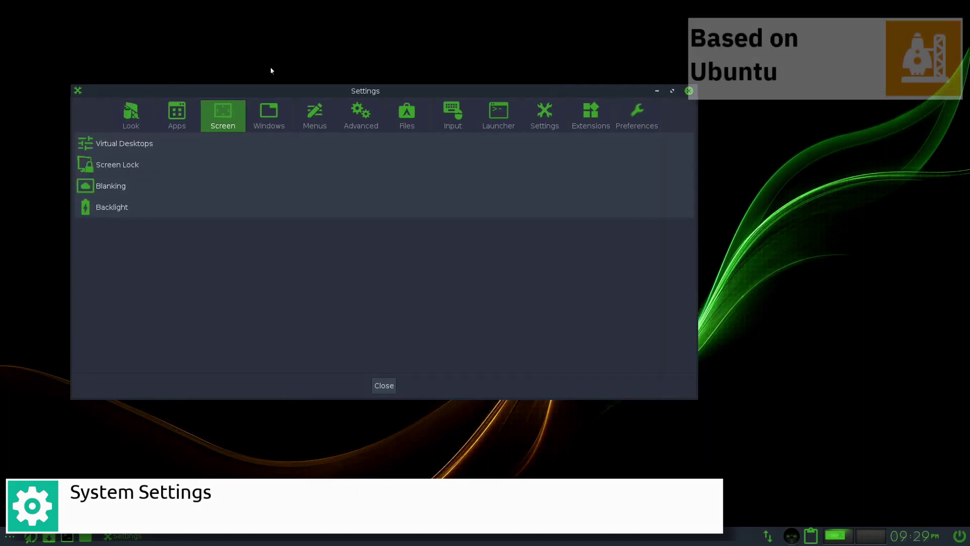
key("Right")
key("Right")
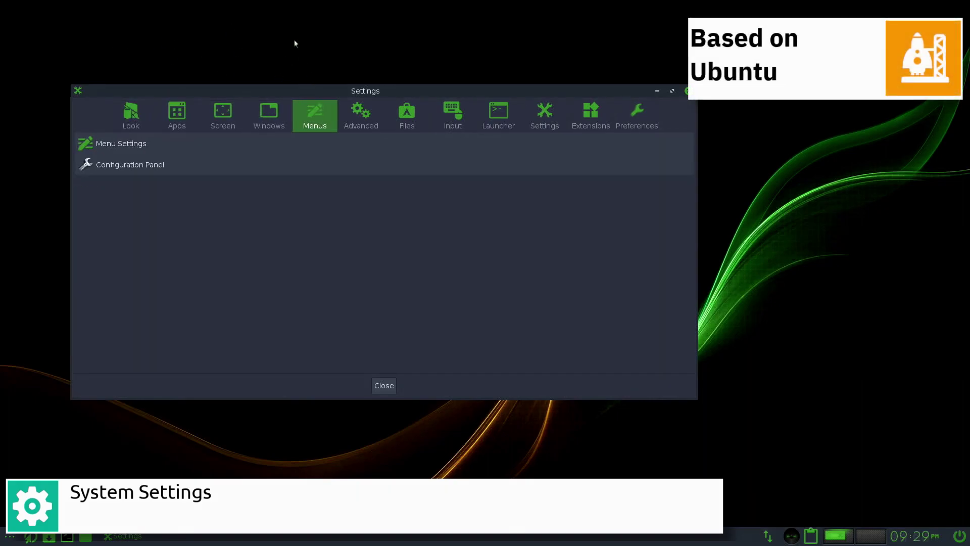
key("Right")
left_click(414, 108)
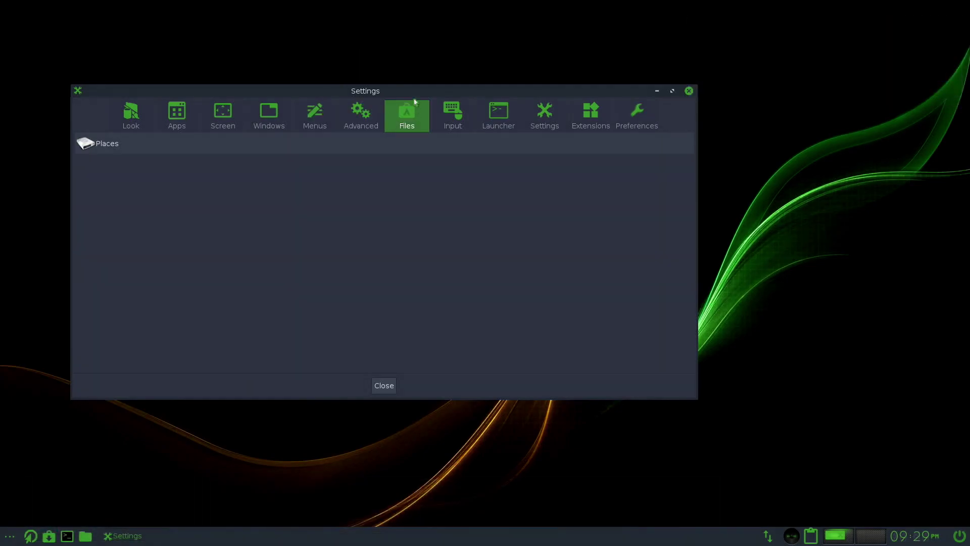
key("Right")
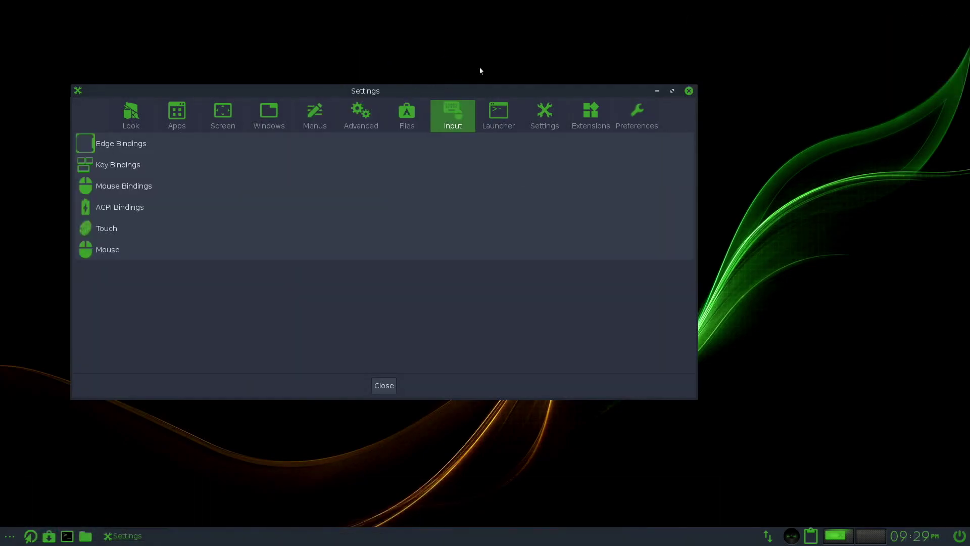
key("Right")
key("Right")
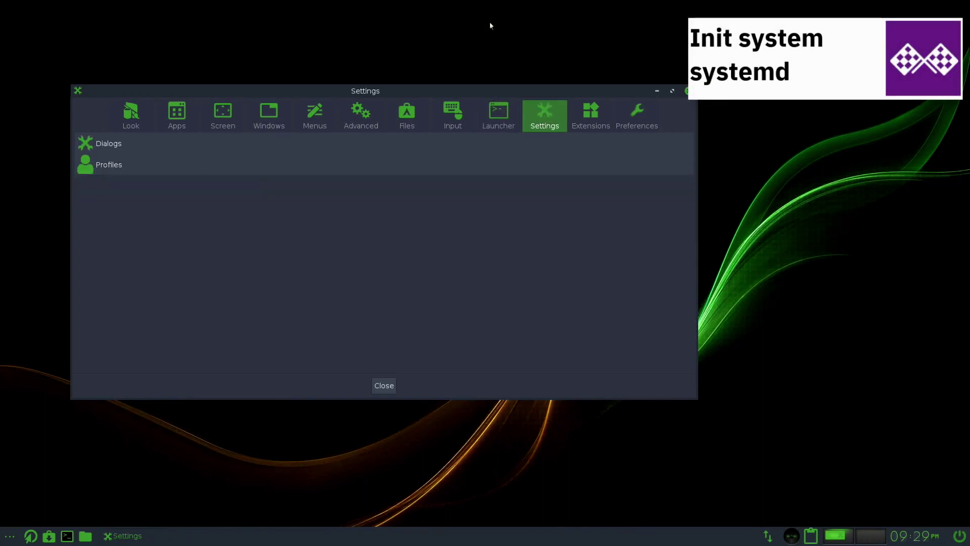
key("Right")
key("Right")
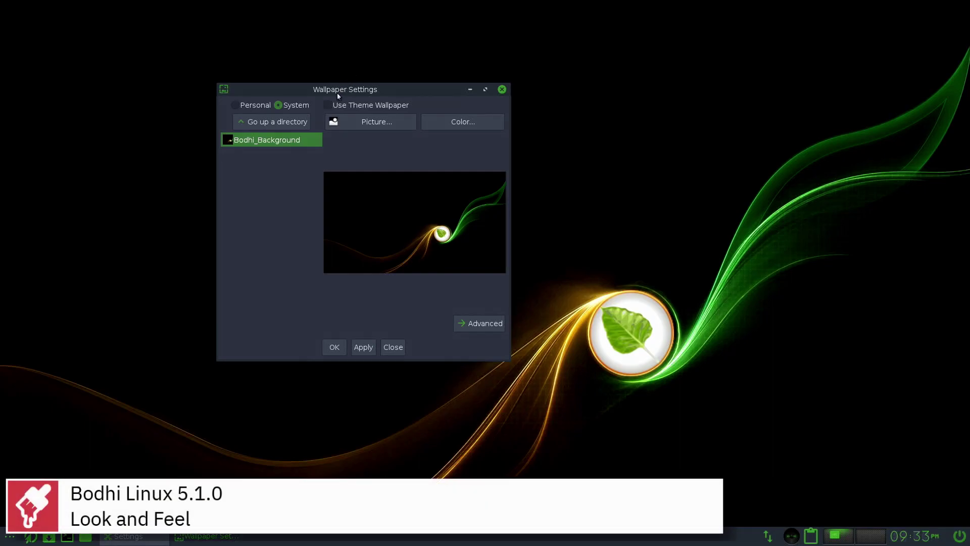
Preview the theme wallpaper and turn it off again, and examine the icon, desktop theme and window border style choices.
left_click(327, 105)
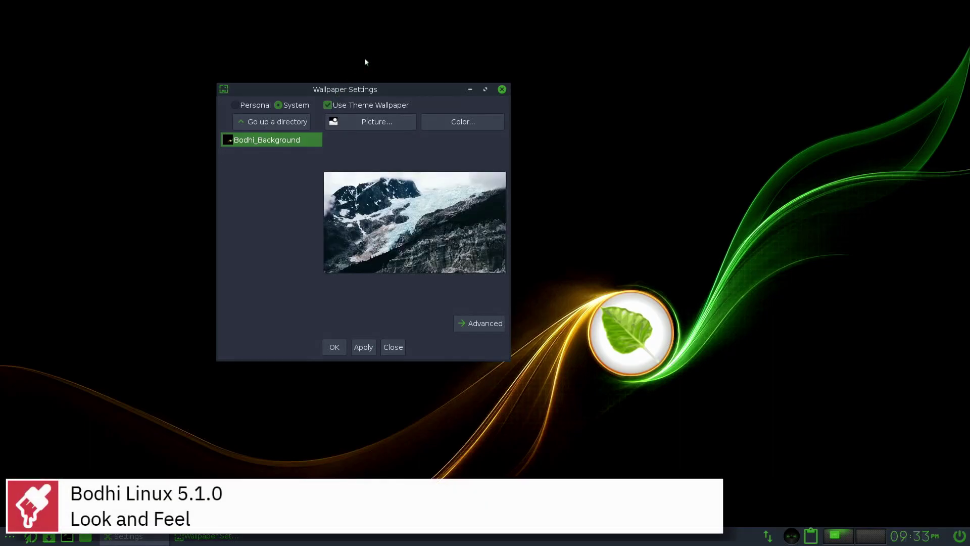
left_click(328, 106)
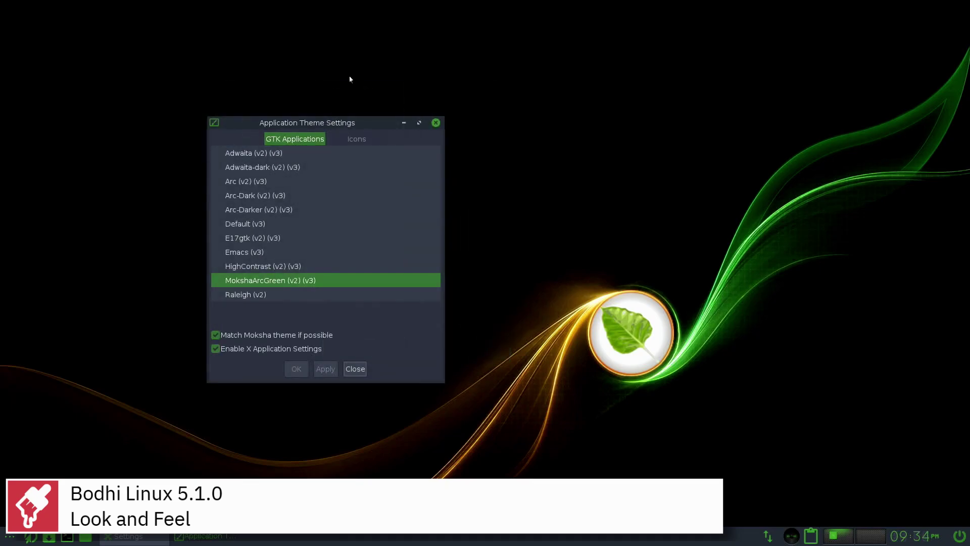
left_click(356, 138)
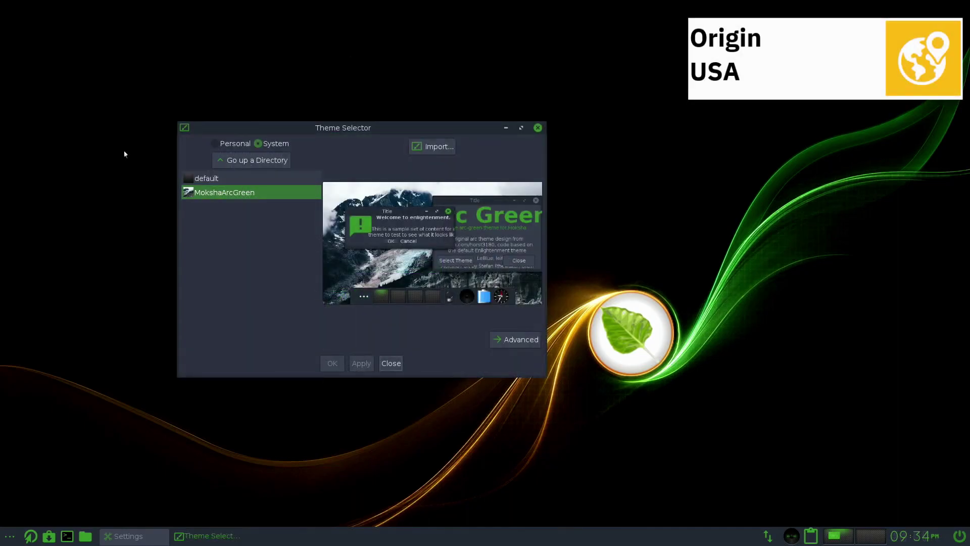
left_click(180, 178)
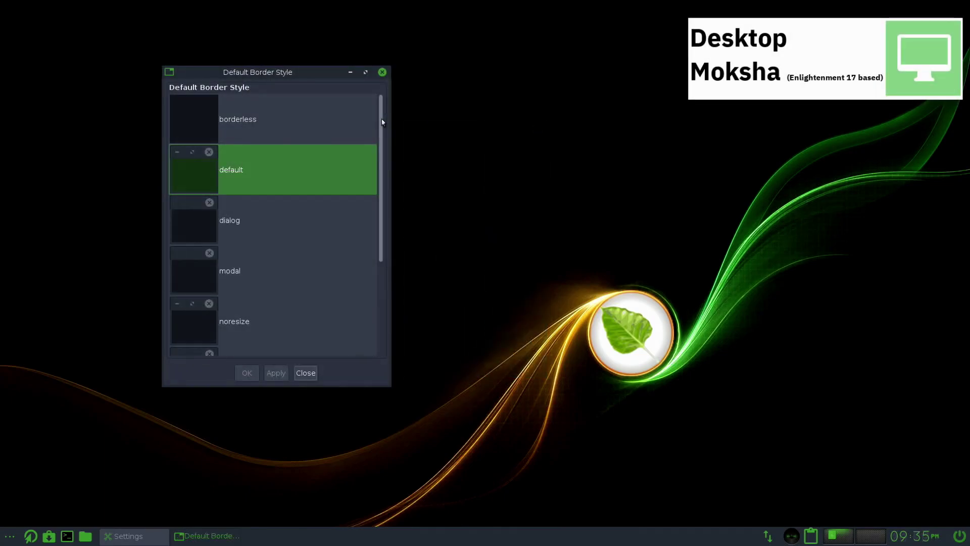
scroll(383, 123, "down", 5)
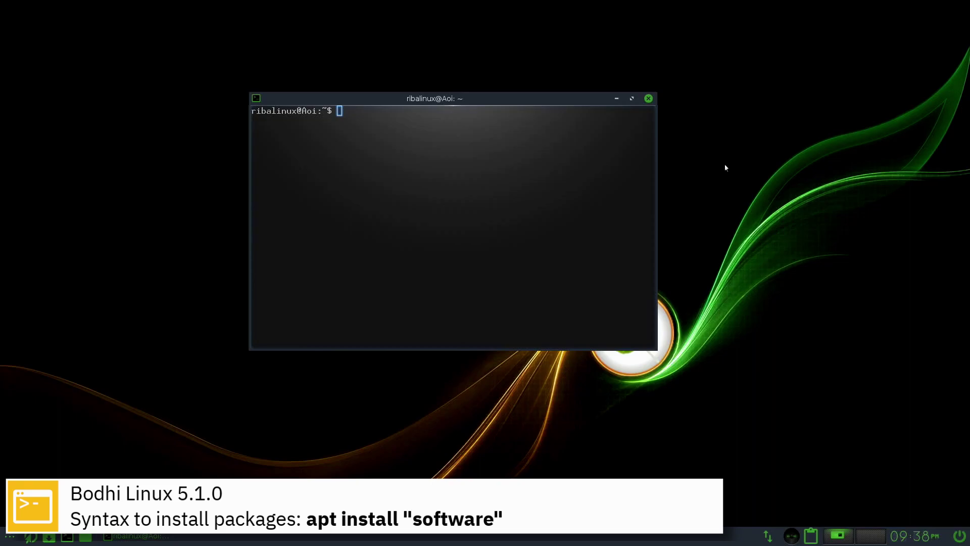
Install the lynx package with sudo apt install lynx, entering the account password and answering y to continue.
type("sudo apt install lynx")
key("Return")
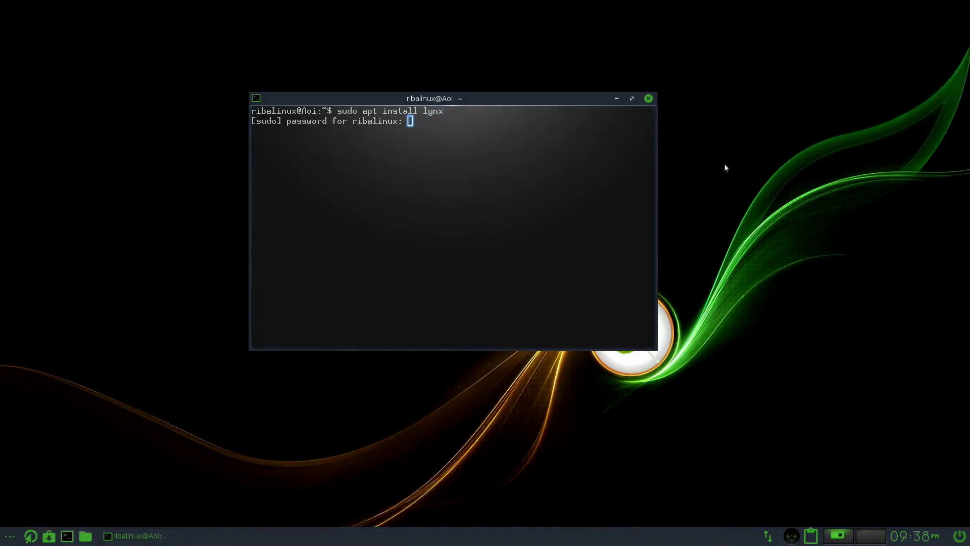
key("Return")
type("y")
key("Return")
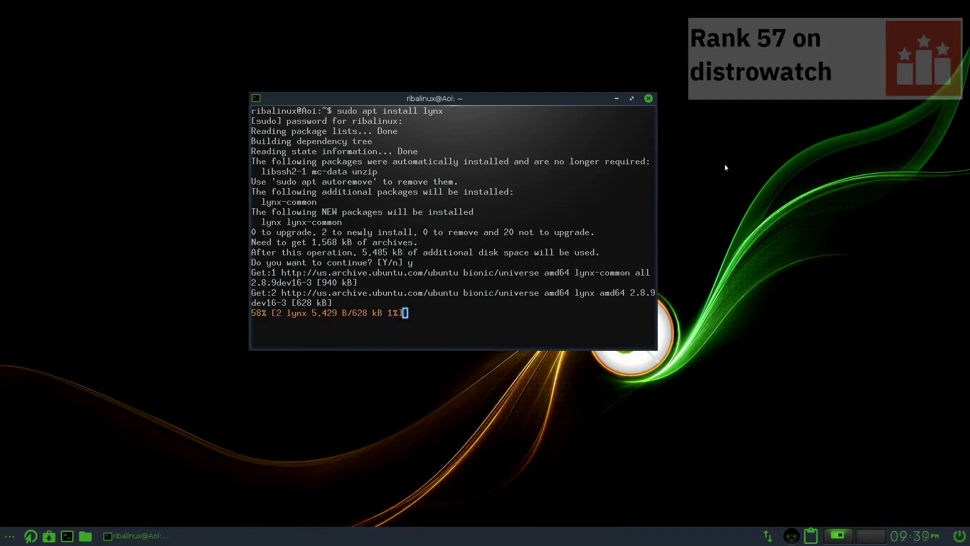
Clear the terminal and display the kernel and system information with uname -a.
key("ctrl+l")
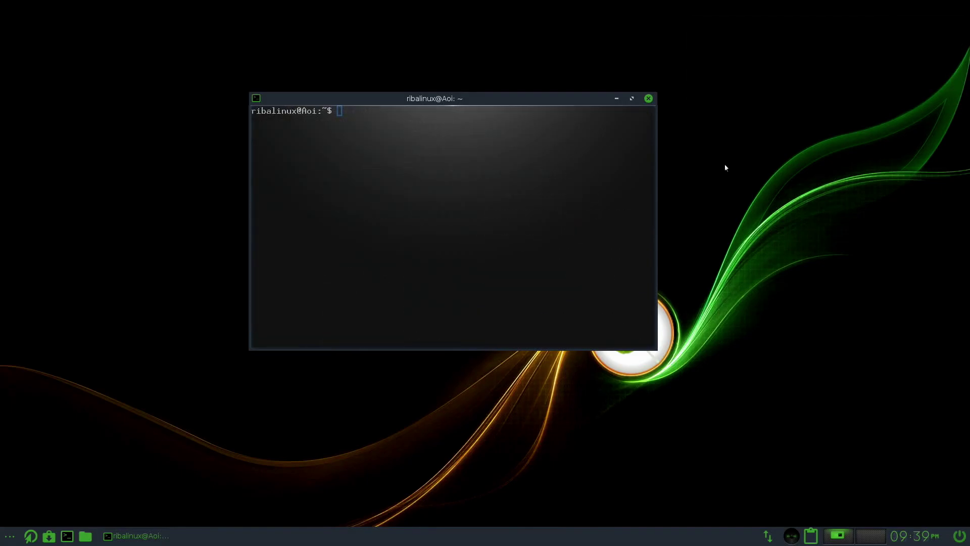
type("uname -a")
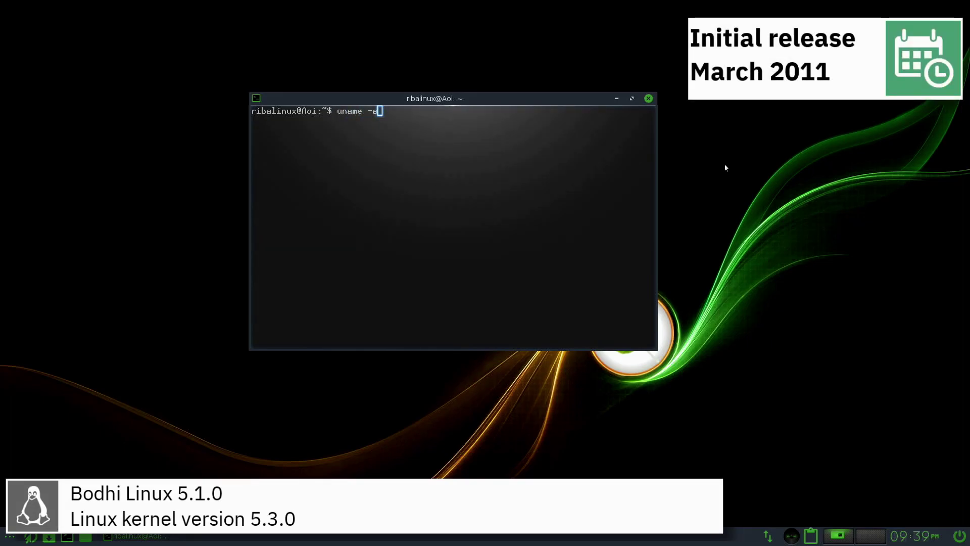
key("Return")
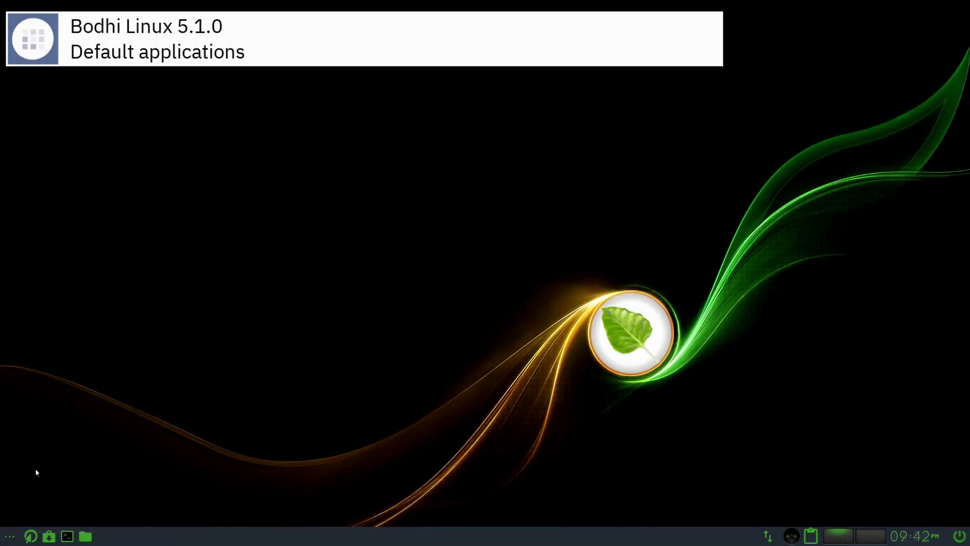
Launch the text editor from the Accessories applications, move its window to the middle of the desktop, and close it.
left_click(9, 536)
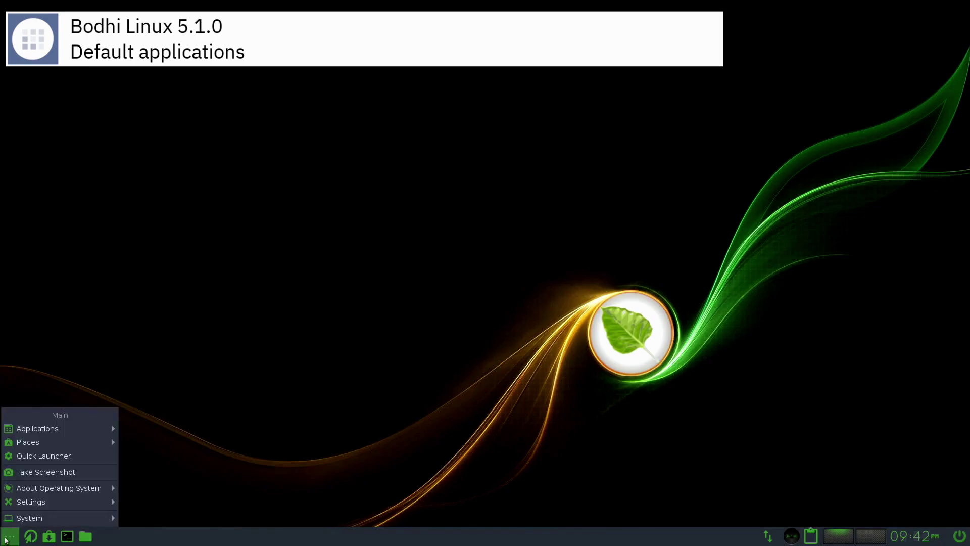
mouse_move(91, 428)
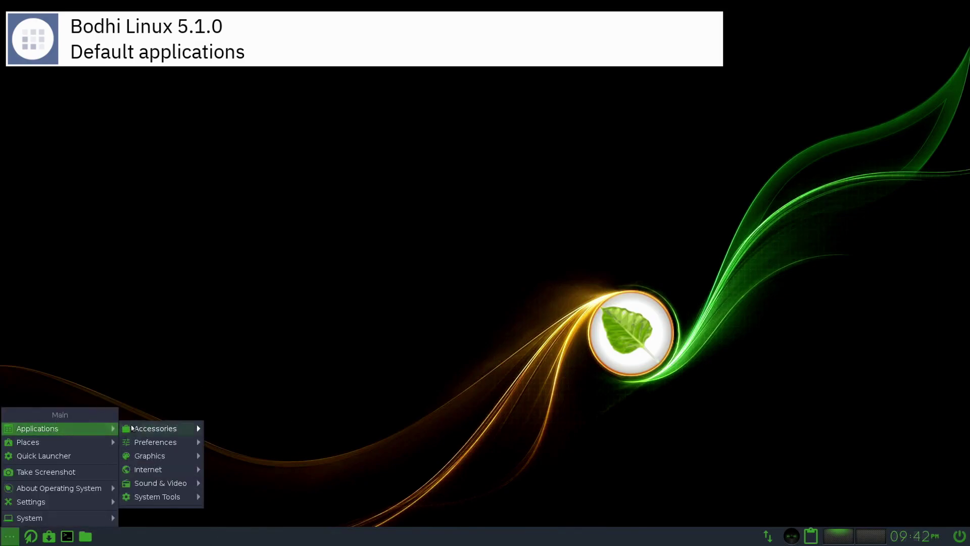
mouse_move(156, 428)
left_click(227, 428)
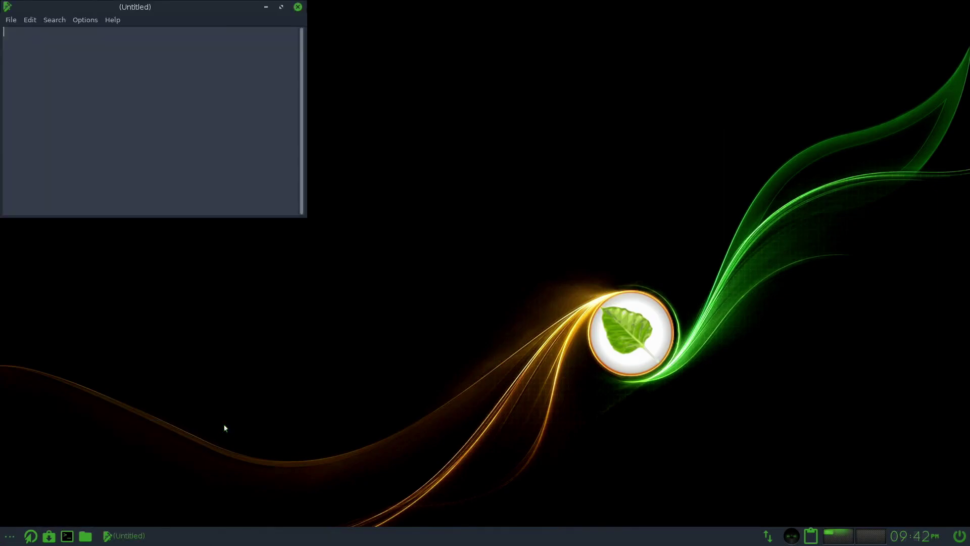
left_click_drag(198, 13, 574, 198)
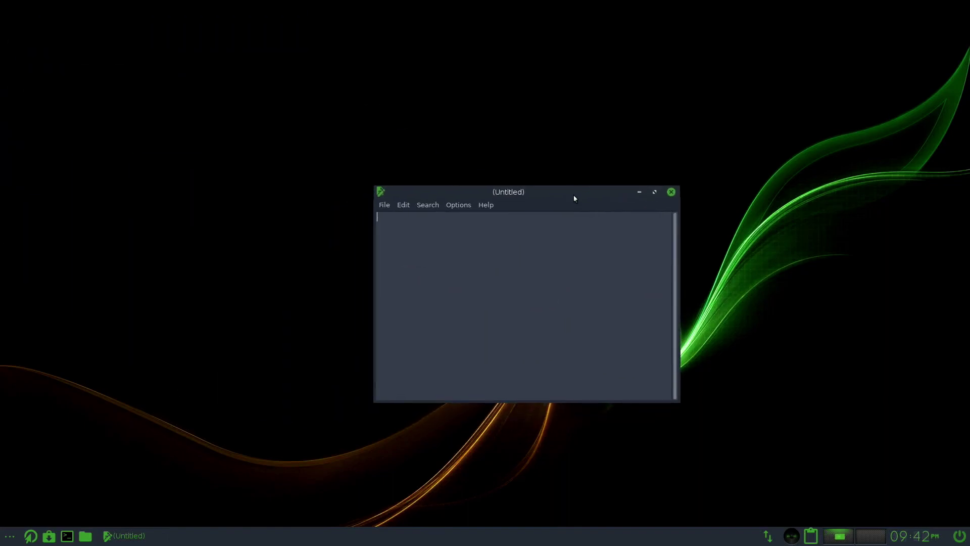
left_click(671, 192)
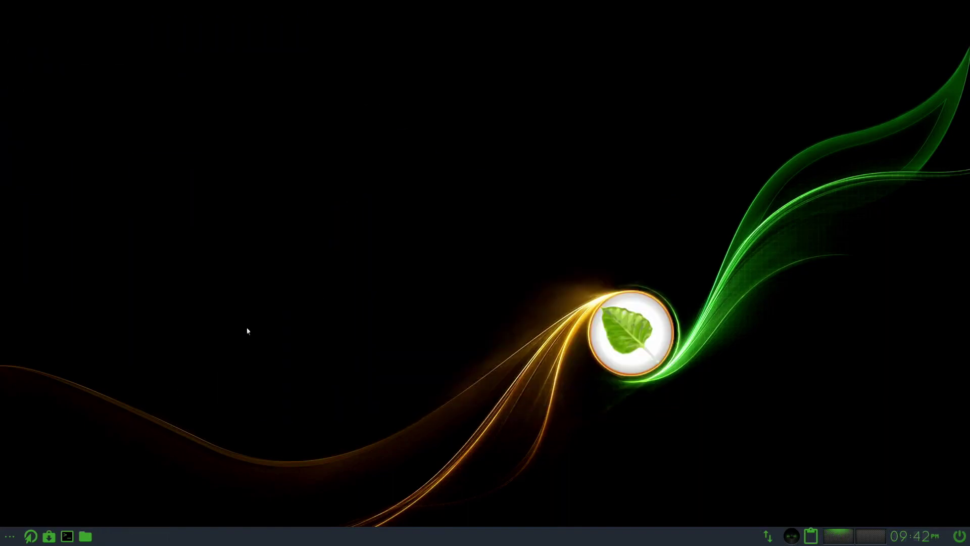
Launch ARandR from the Preferences applications, move the Screen Layout Editor to the middle of the desktop, and close it.
left_click(10, 536)
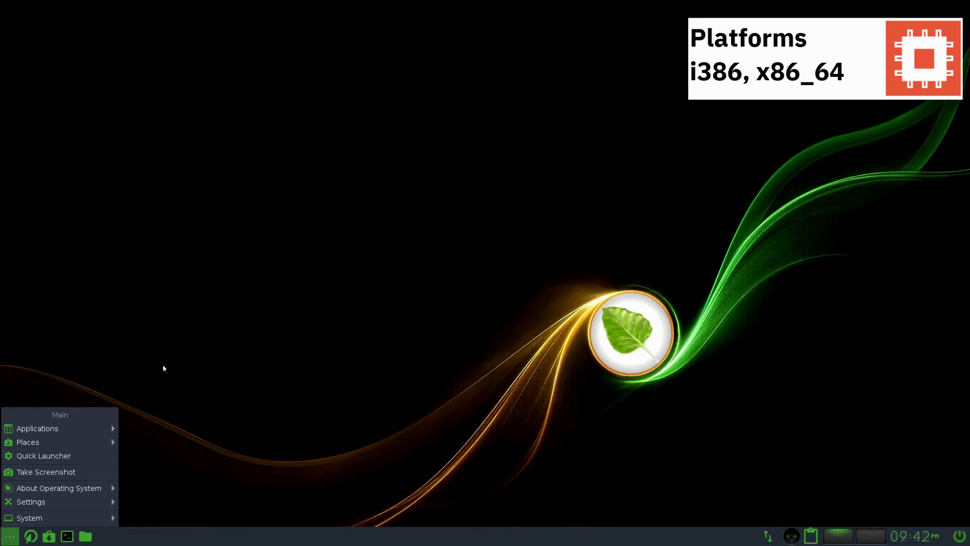
mouse_move(71, 427)
mouse_move(159, 442)
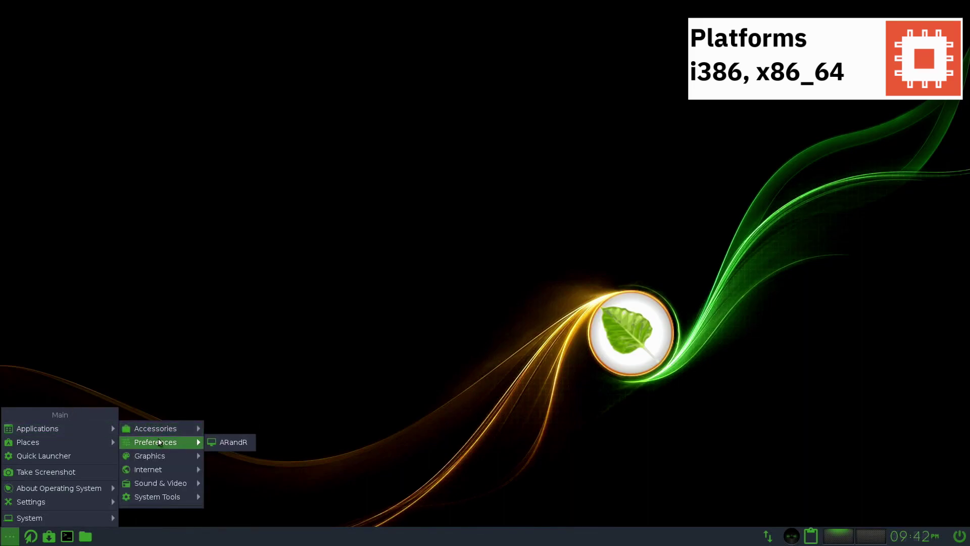
left_click(223, 442)
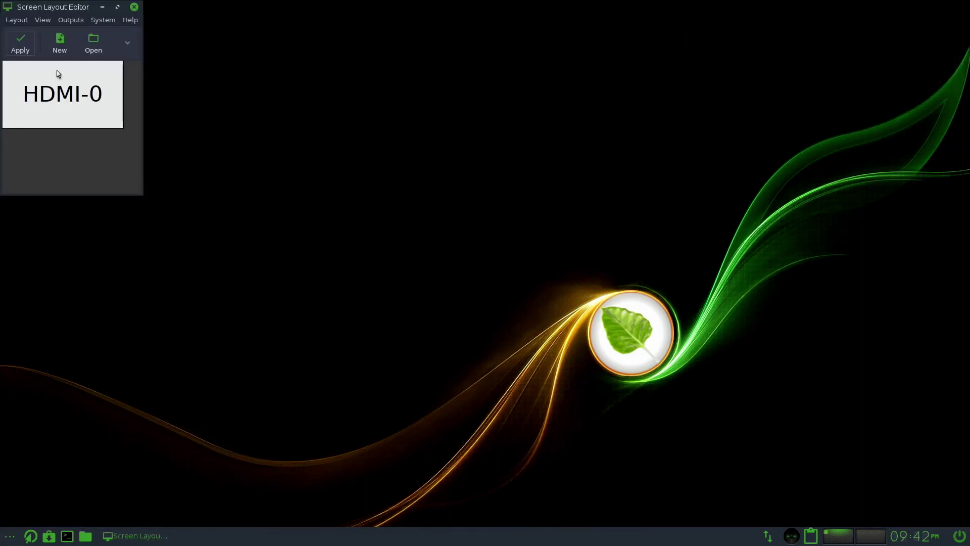
left_click_drag(59, 9, 470, 186)
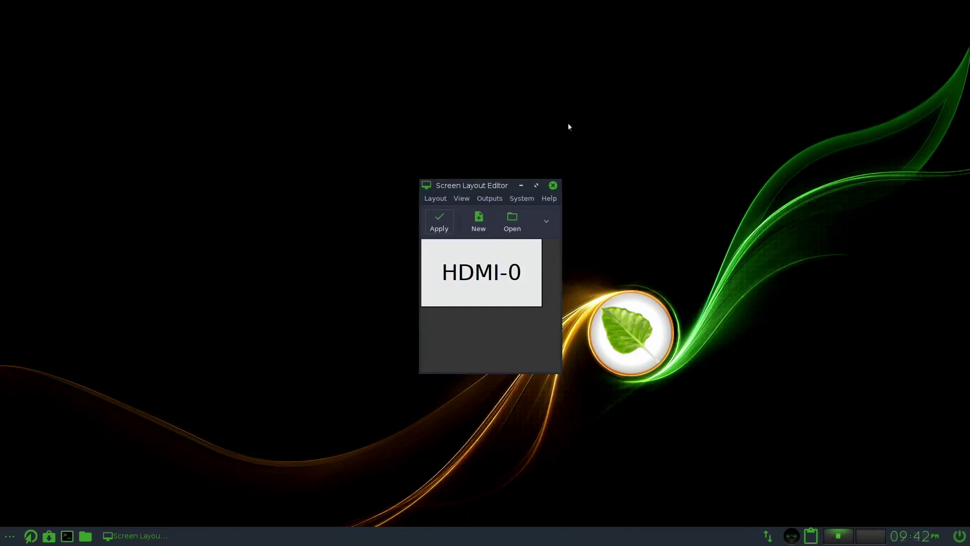
left_click(553, 184)
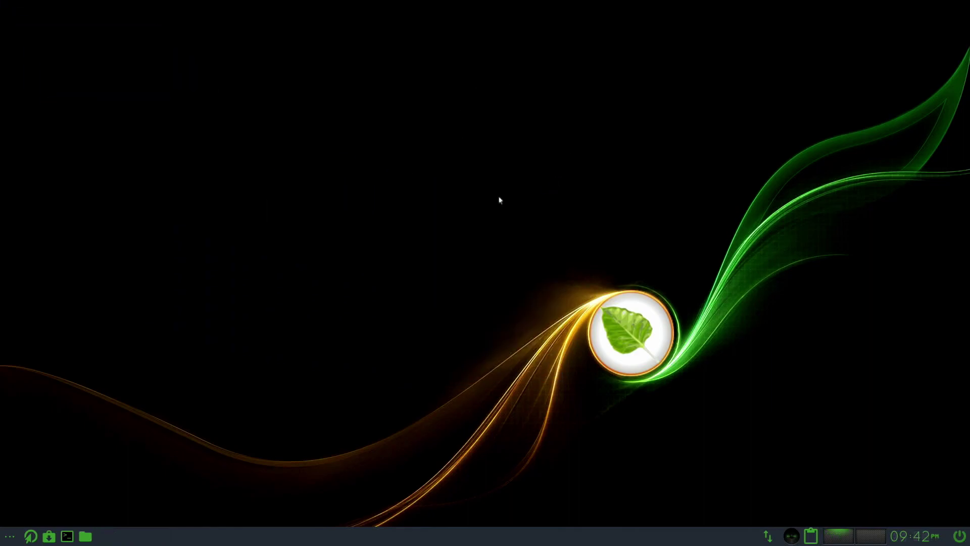
Launch the Ephoto image viewer from the Graphics applications, move its window toward the desktop's center, and close it.
left_click(10, 536)
mouse_move(76, 429)
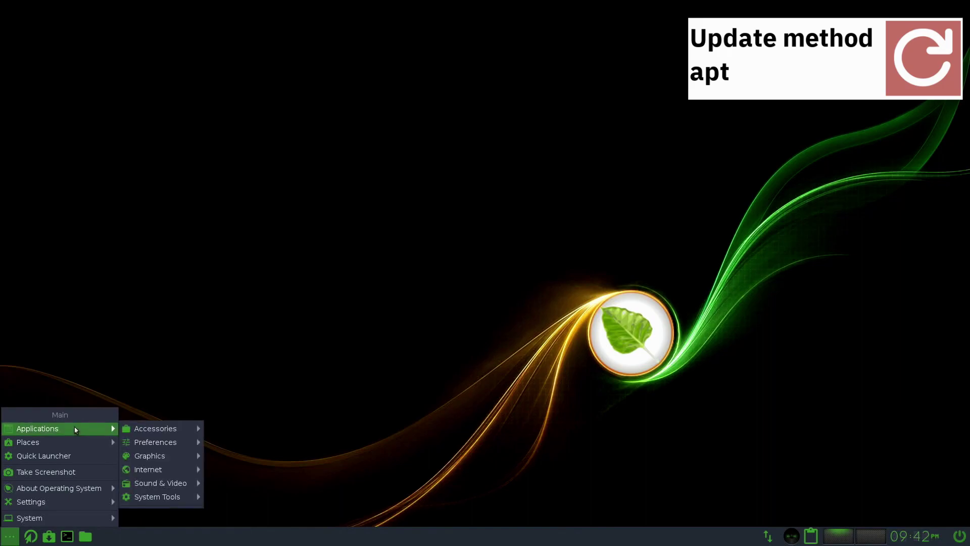
mouse_move(153, 457)
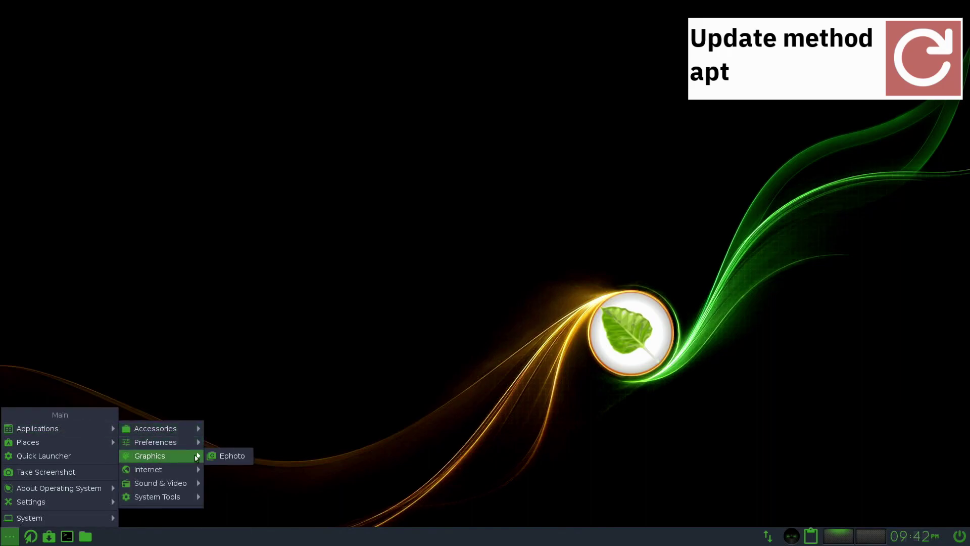
left_click(215, 457)
left_click_drag(192, 11, 423, 146)
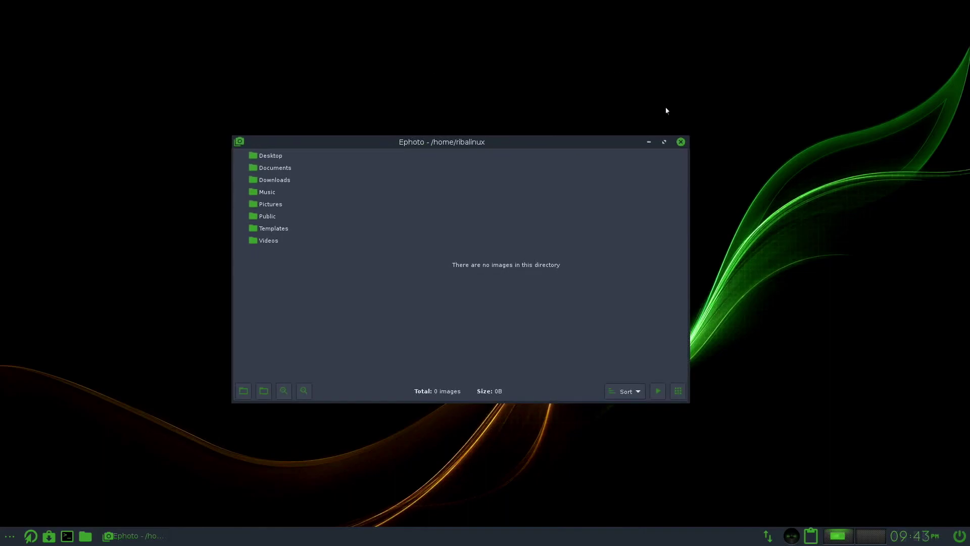
left_click(681, 142)
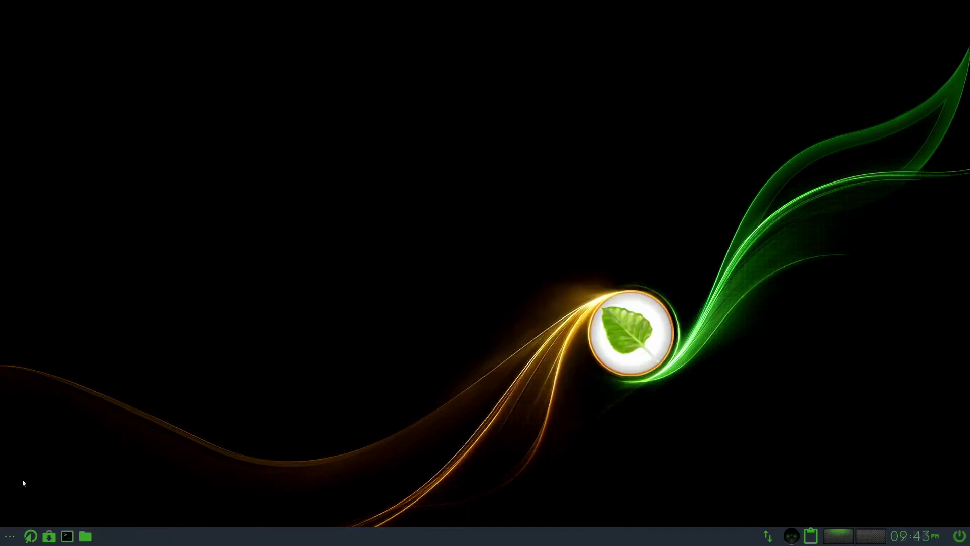
Launch the web browser from the Internet applications and close it again.
left_click(6, 538)
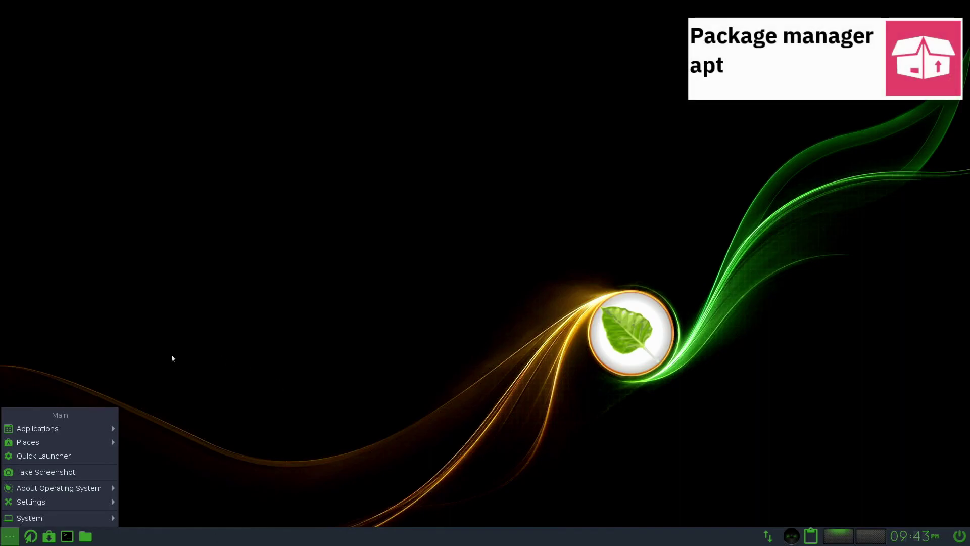
mouse_move(73, 427)
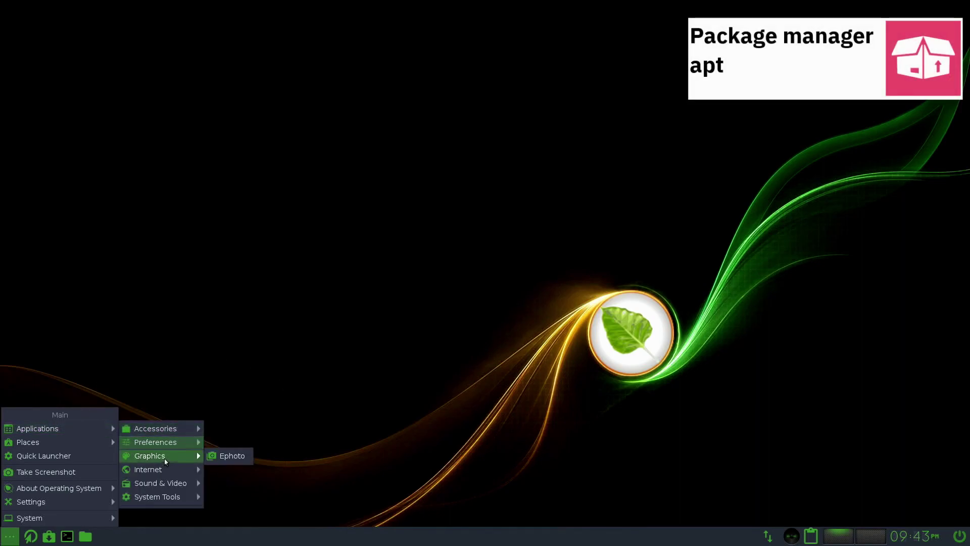
mouse_move(165, 471)
left_click(218, 469)
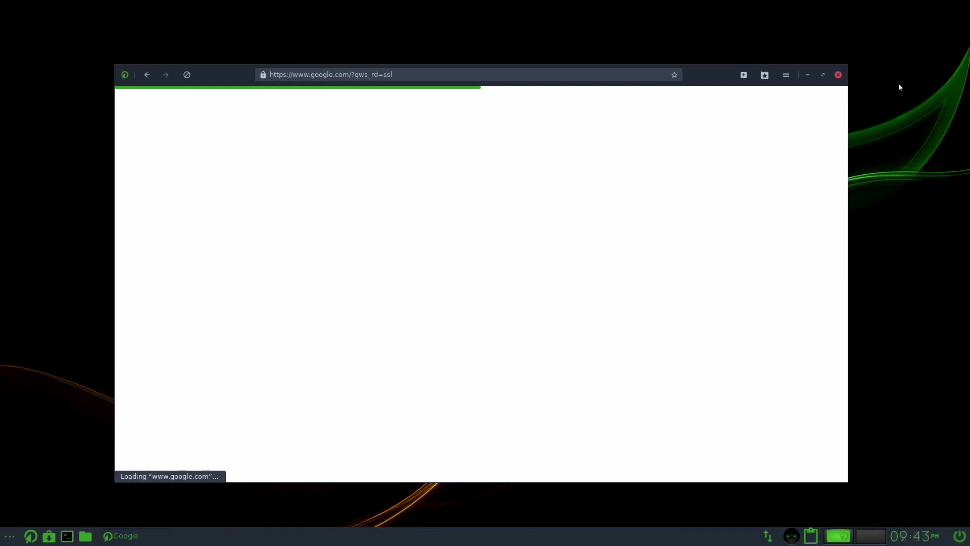
left_click(839, 76)
Launch PulseAudio Volume Control from the Sound & Video applications, view its output devices, and close it.
left_click(10, 537)
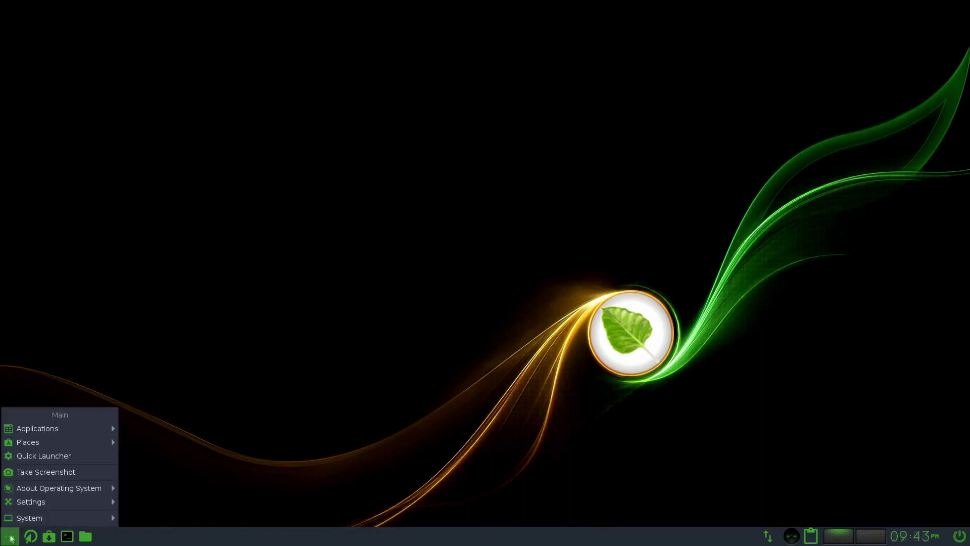
mouse_move(80, 428)
mouse_move(160, 429)
mouse_move(168, 483)
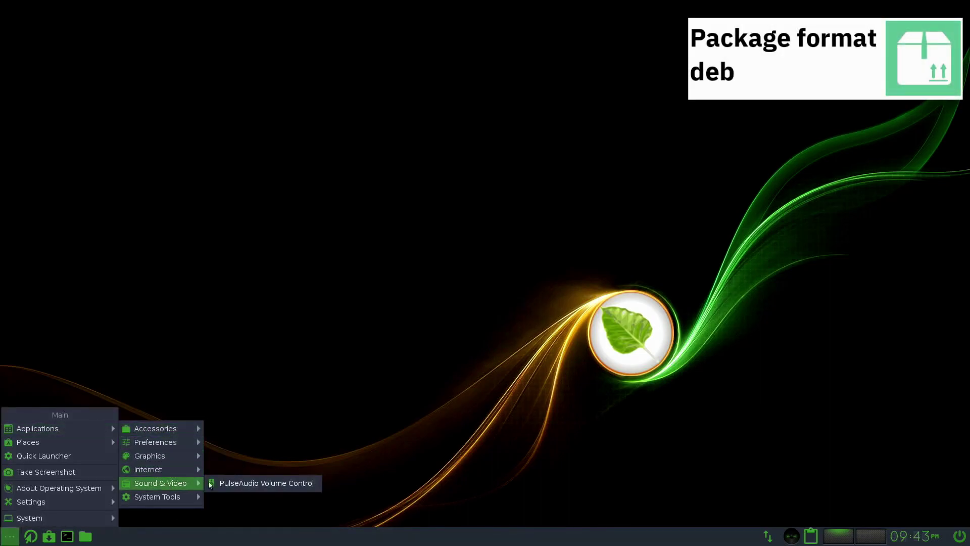
left_click(226, 484)
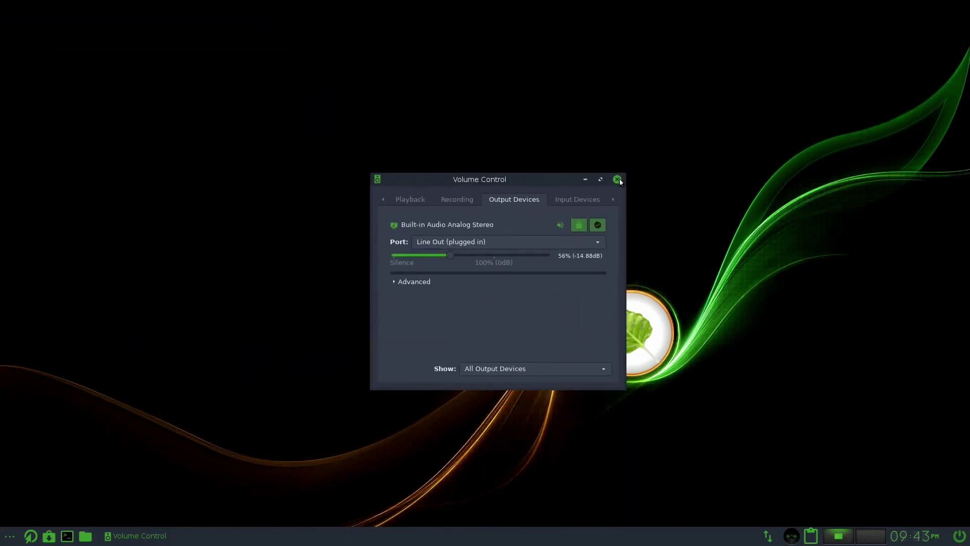
left_click(617, 179)
Launch Synaptic Package Manager from the System Tools applications, authenticating with the account password, view its package list, and close it.
left_click(10, 536)
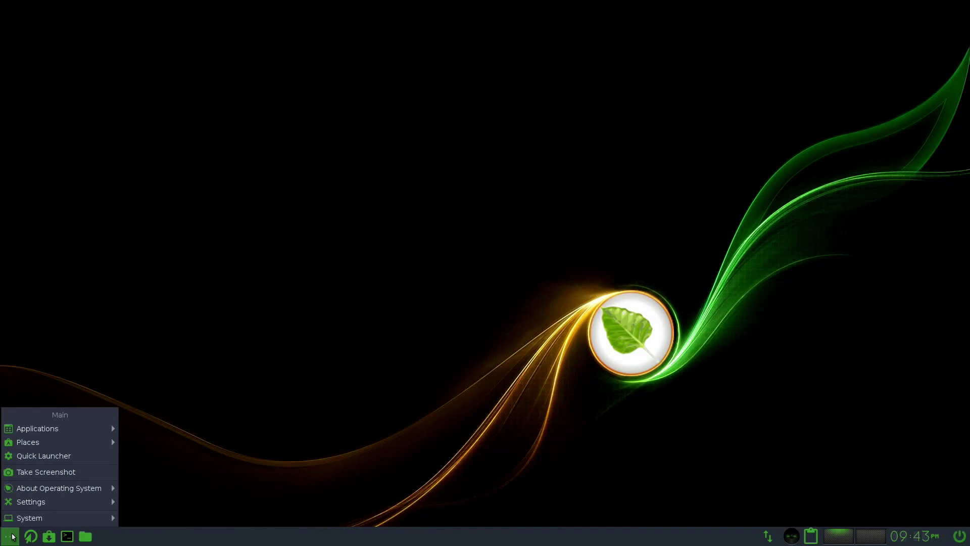
mouse_move(111, 427)
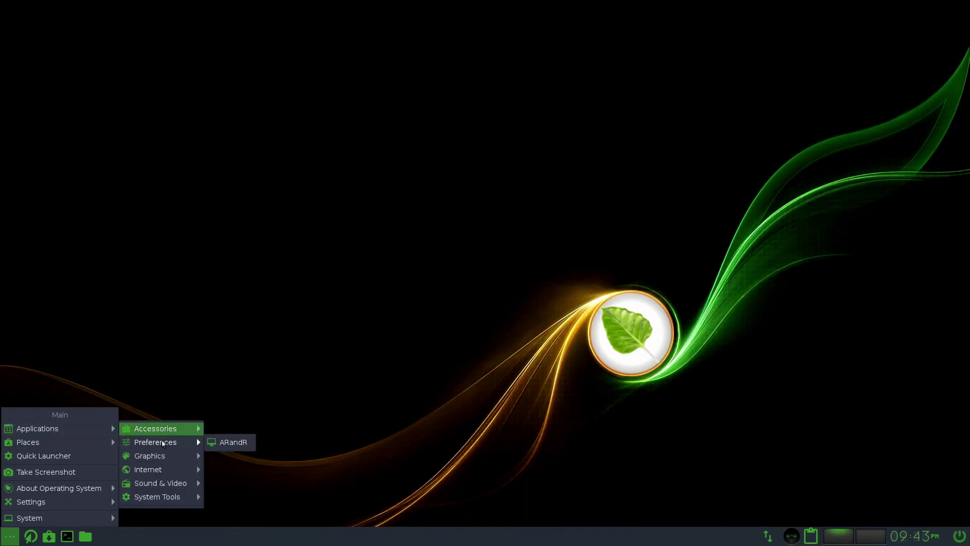
mouse_move(160, 498)
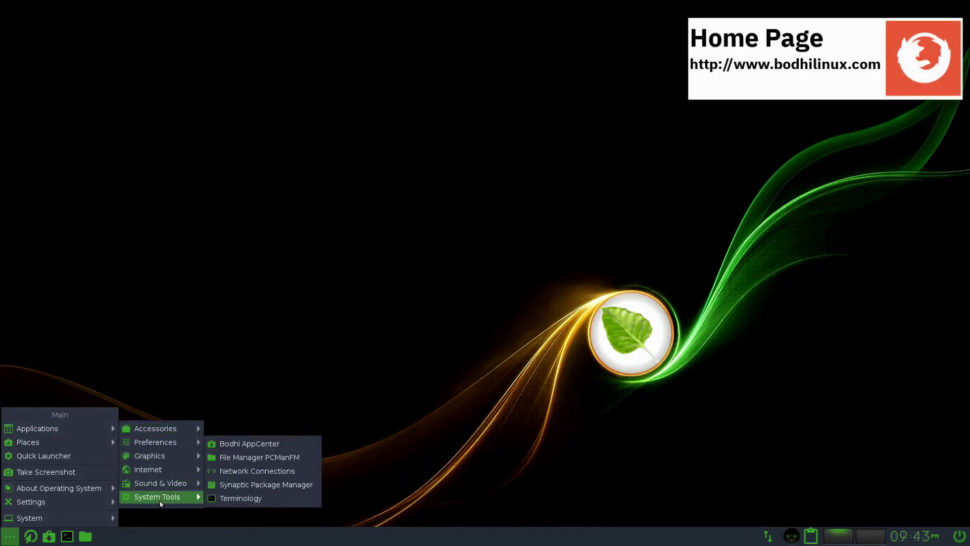
left_click(248, 485)
type("********")
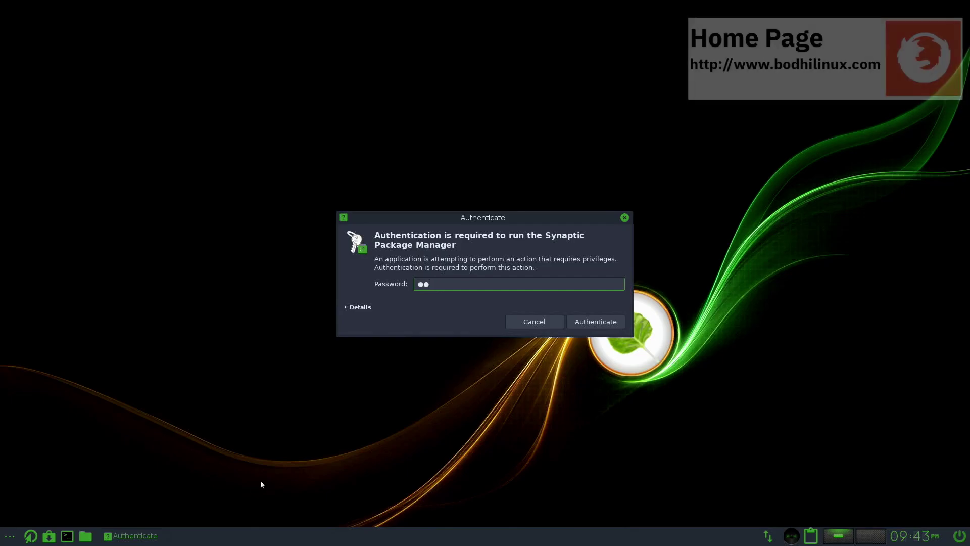
key("Return")
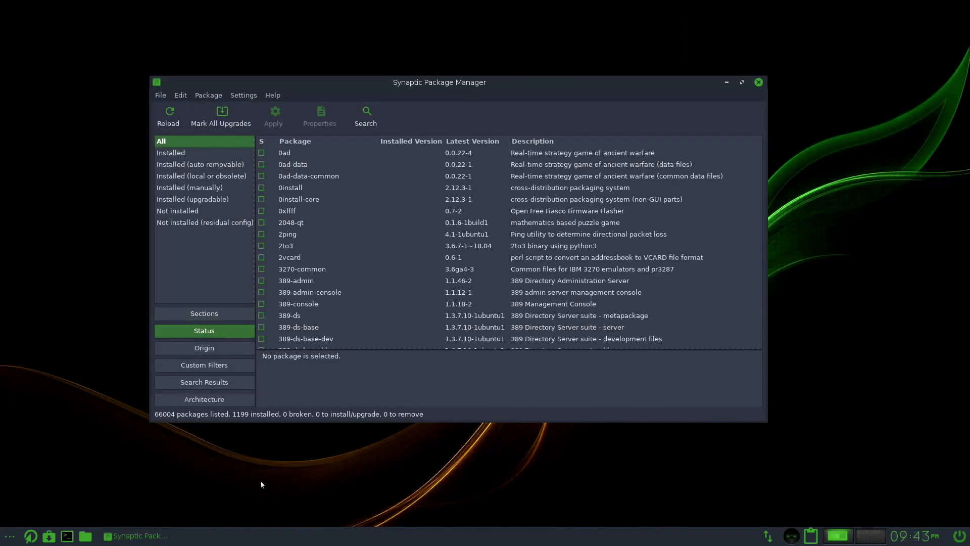
left_click(758, 81)
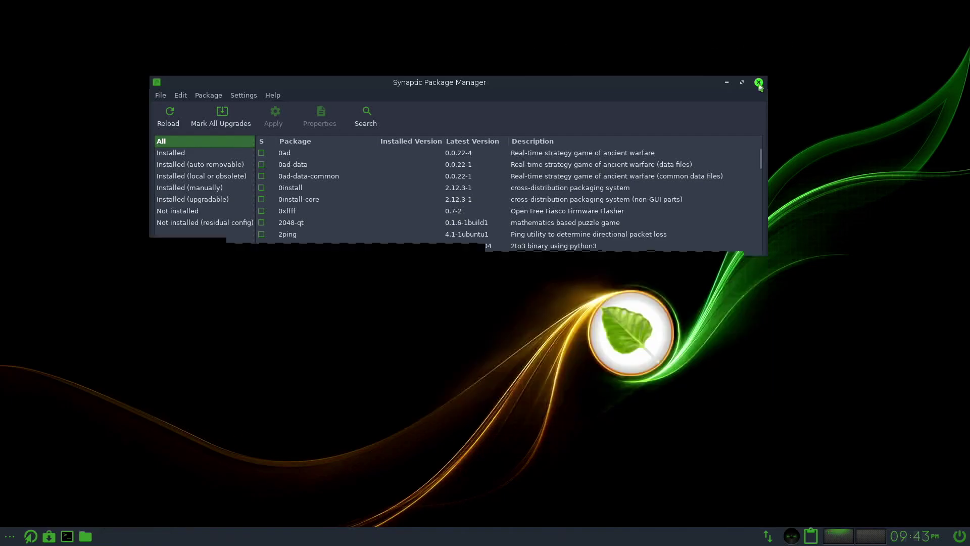